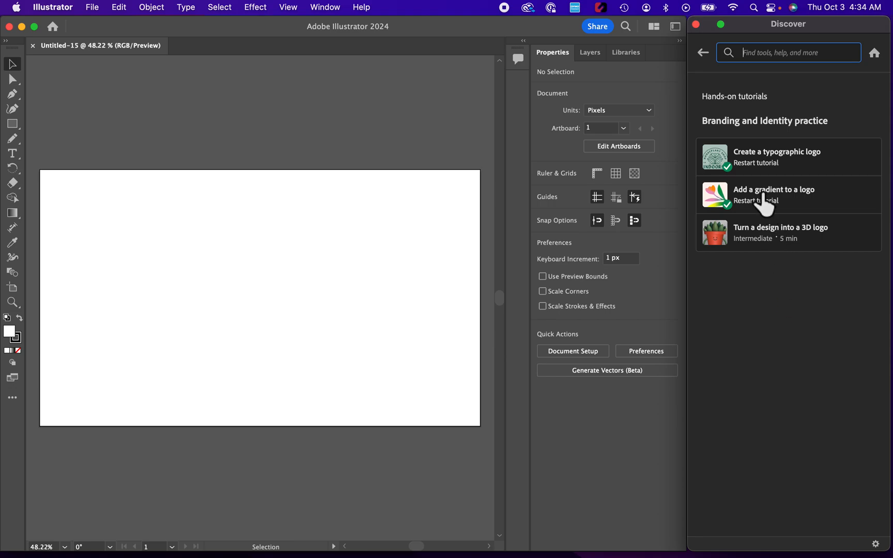
Step: Start the hands-on tutorial "Add a gradient to a logo"
click(763, 203)
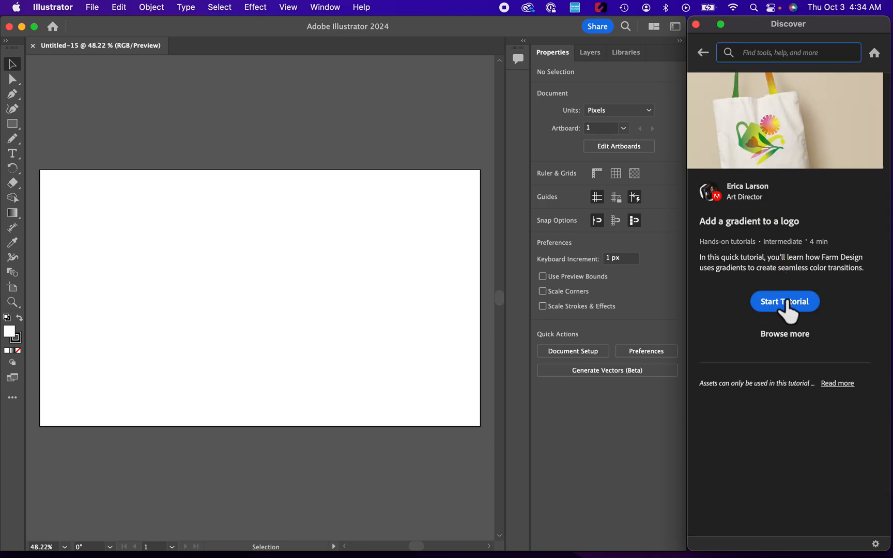
click(785, 303)
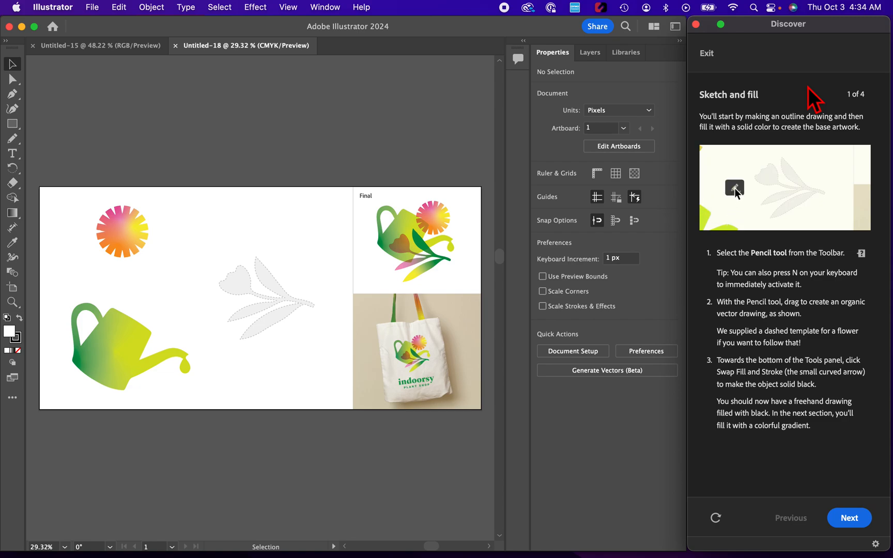
Step: Trace the dashed flower template with the Pencil tool, about 355 × 312 px, and swap fill and stroke to make it solid black
click(15, 142)
mouse_move(16, 145)
mouse_down()
mouse_move(75, 149)
mouse_move(75, 136)
mouse_up()
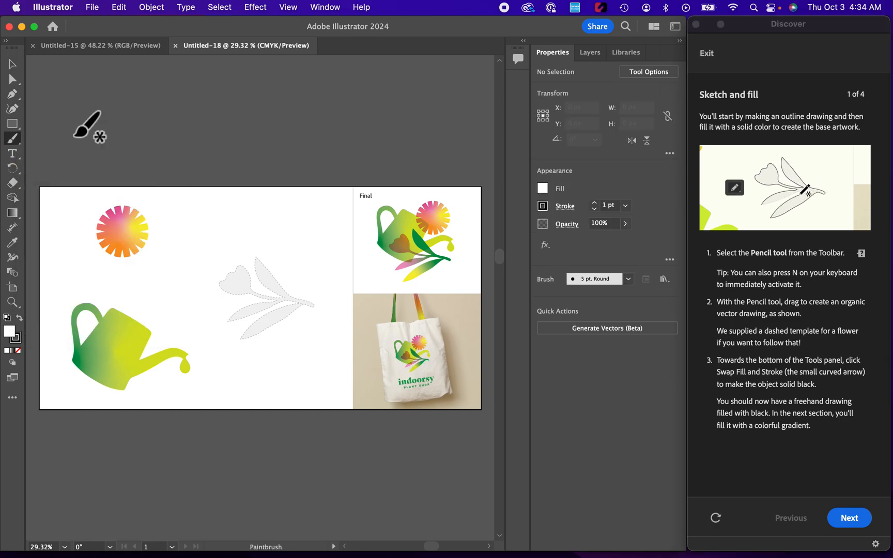
click(16, 145)
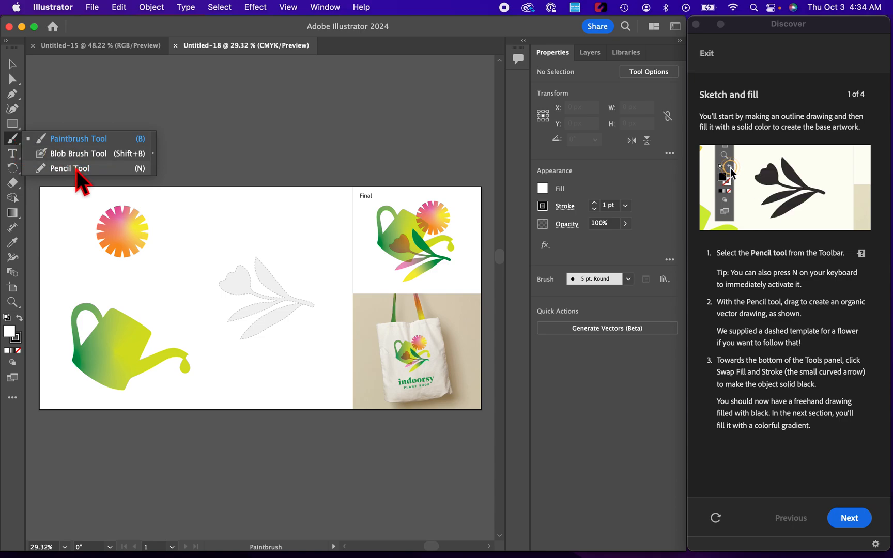
click(52, 169)
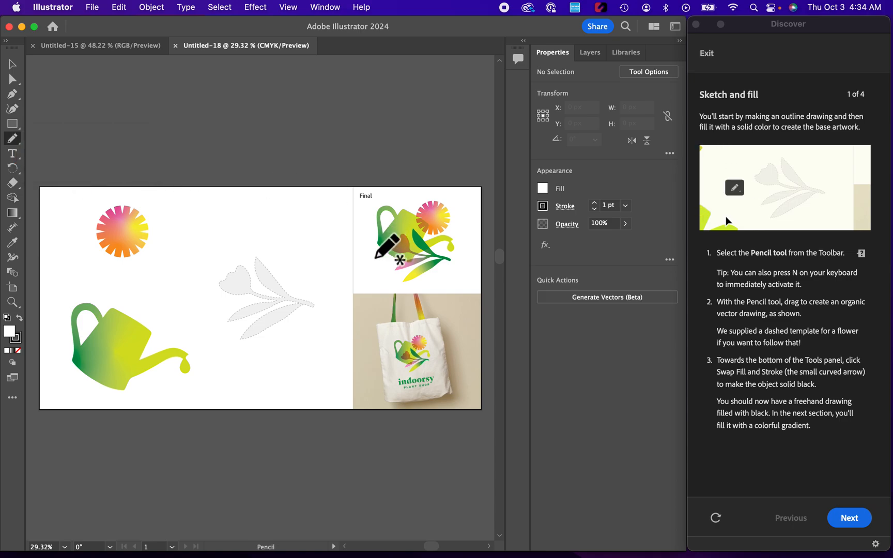
key(z)
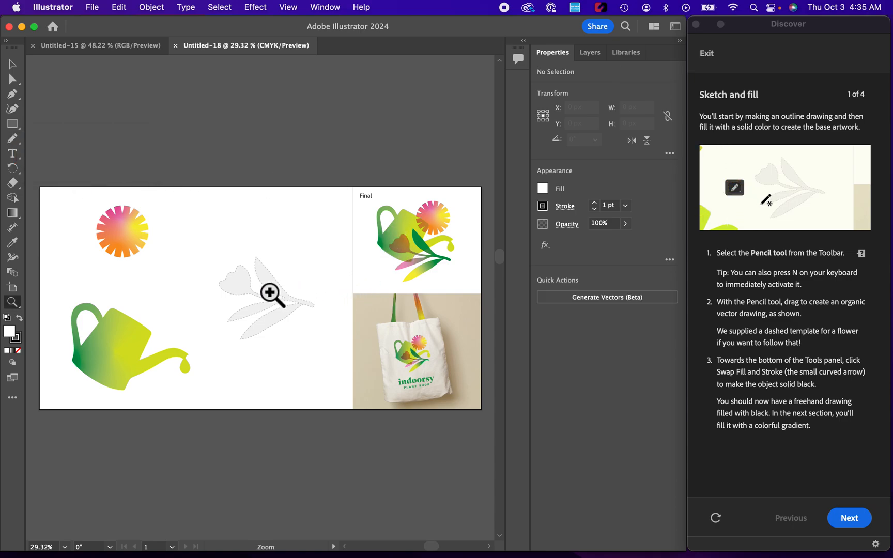
click(270, 292)
click(270, 293)
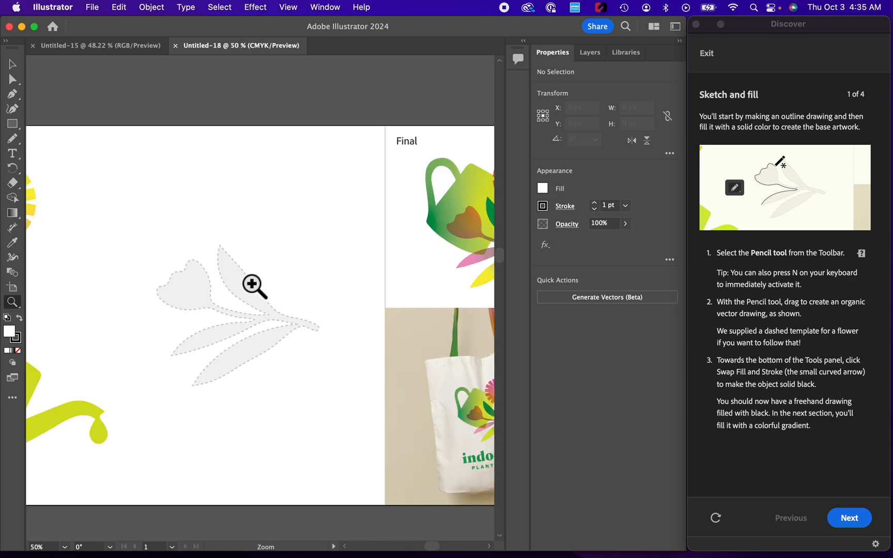
click(12, 138)
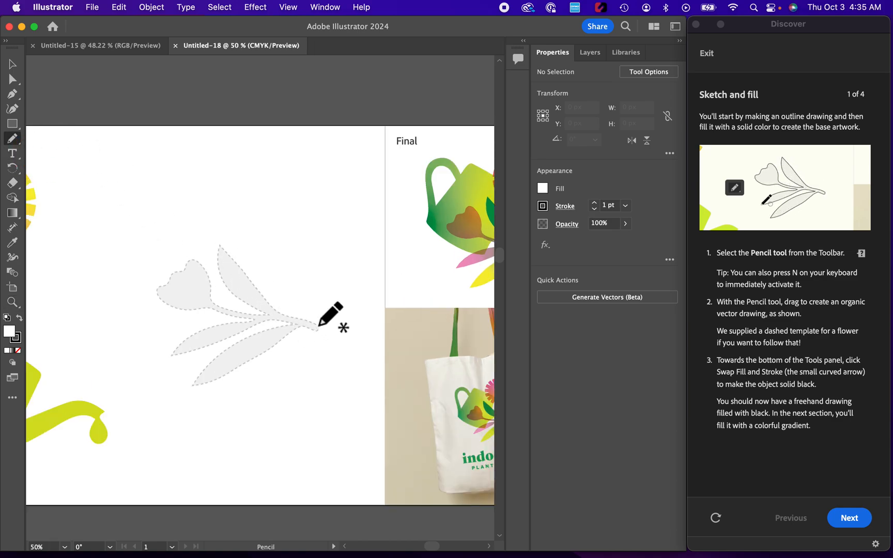
mouse_move(318, 325)
mouse_down()
mouse_move(276, 308)
mouse_move(219, 246)
mouse_move(214, 264)
mouse_move(227, 284)
mouse_move(266, 312)
mouse_move(213, 300)
mouse_move(195, 259)
mouse_move(154, 295)
mouse_move(177, 309)
mouse_move(252, 319)
mouse_move(210, 324)
mouse_move(172, 361)
mouse_move(249, 327)
mouse_move(292, 324)
mouse_move(230, 345)
mouse_move(190, 390)
mouse_move(270, 355)
mouse_move(286, 337)
mouse_move(317, 321)
mouse_up()
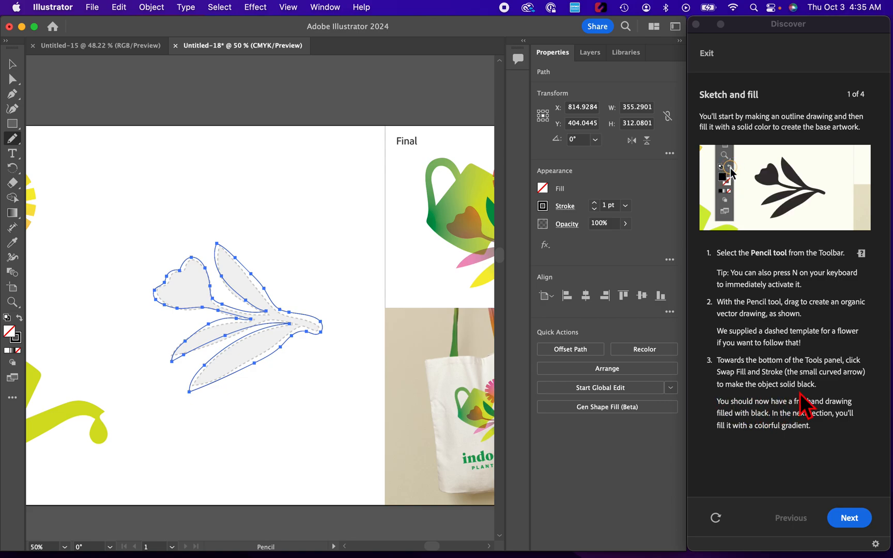
click(20, 318)
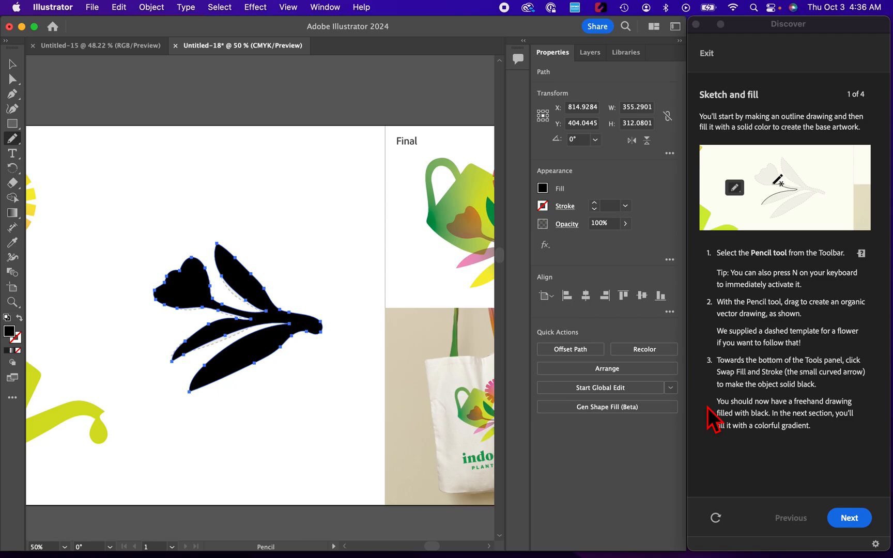
click(850, 519)
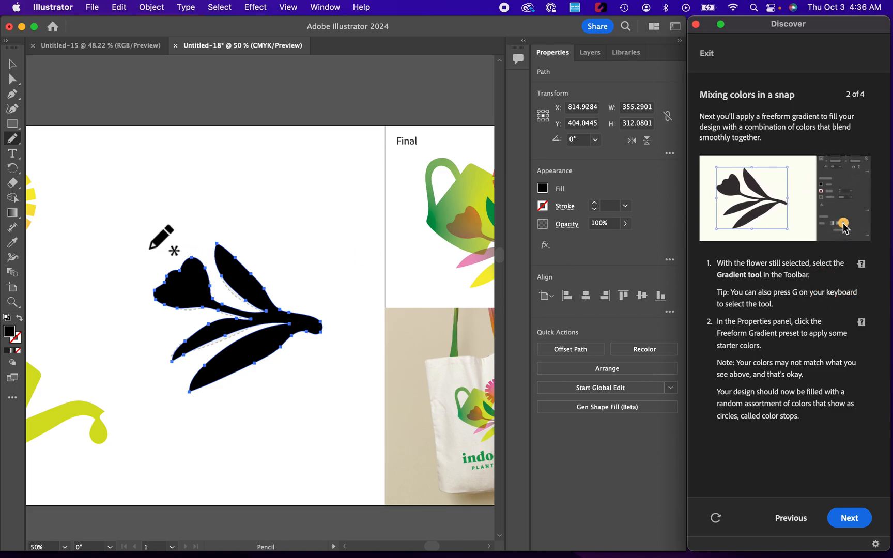
Step: Apply a freeform gradient to the traced flower with the Gradient tool and continue to the tutorial's "Picking more colors" part
click(14, 214)
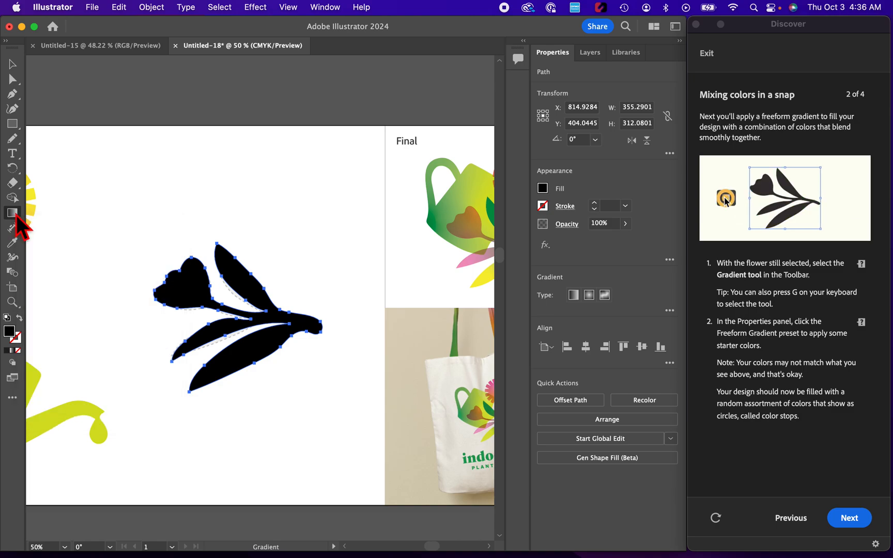
click(710, 330)
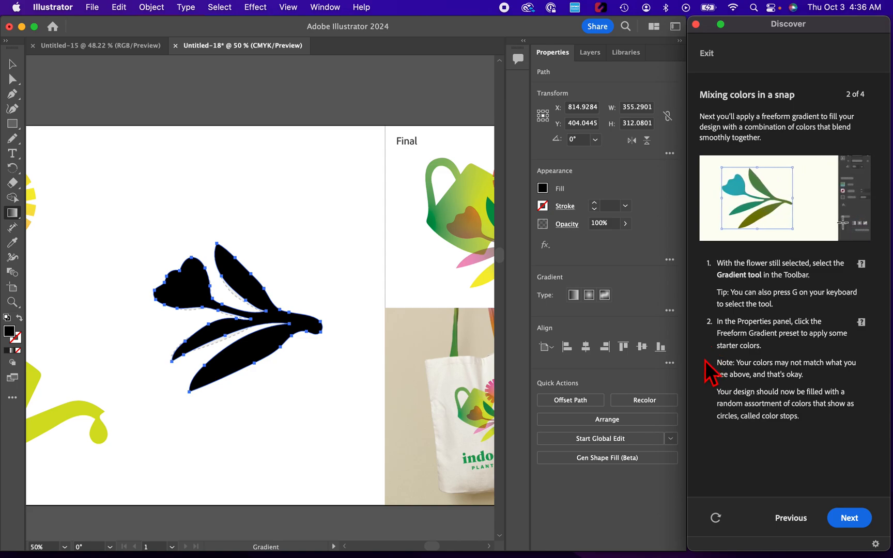
click(605, 295)
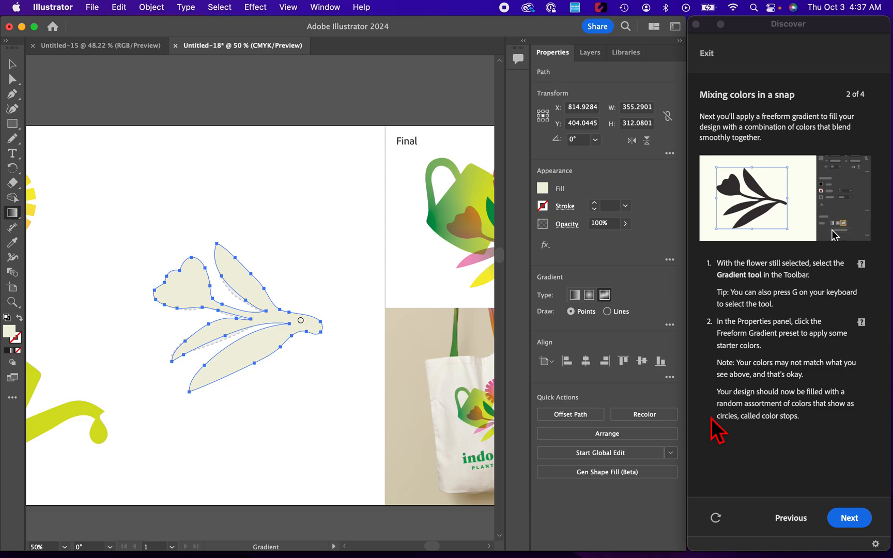
click(847, 517)
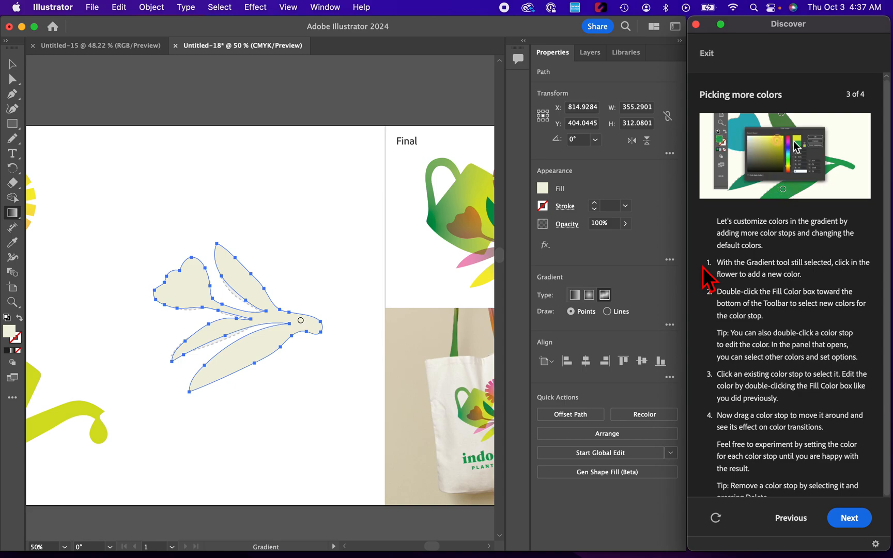
Step: Add a green (00E908) colour stop in the flower's upper leaf and recolour the existing stem stop blue (0096D4)
click(237, 279)
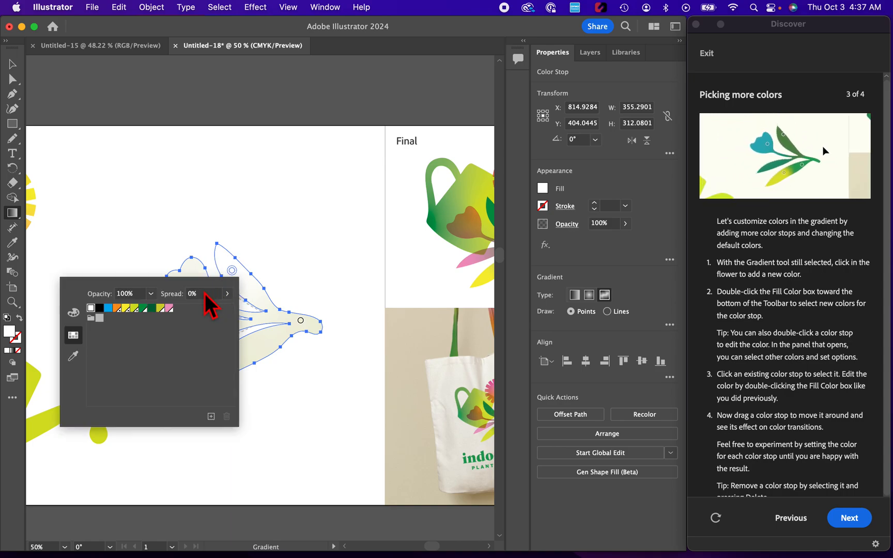
click(75, 313)
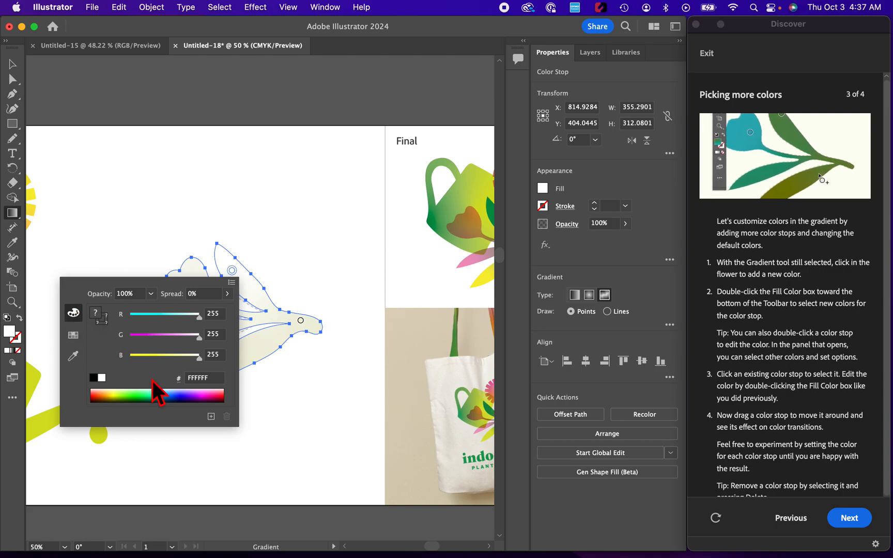
click(136, 396)
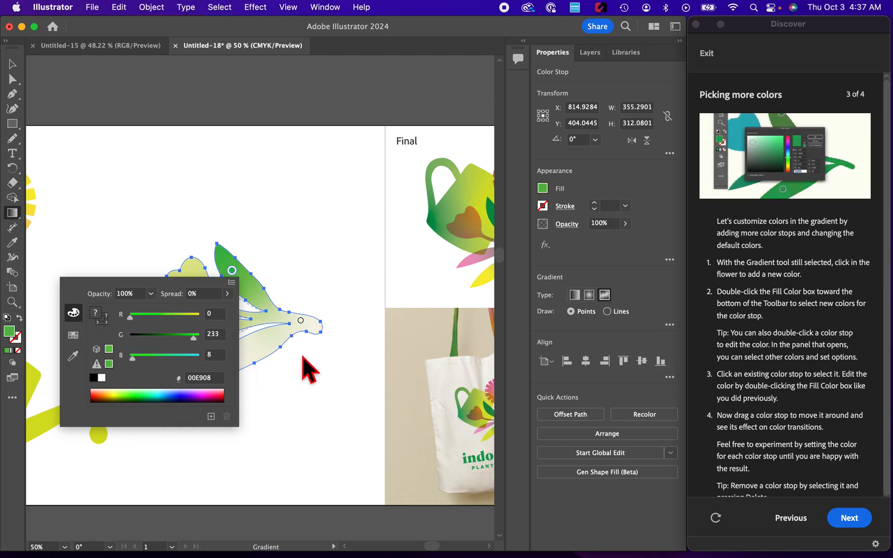
click(305, 324)
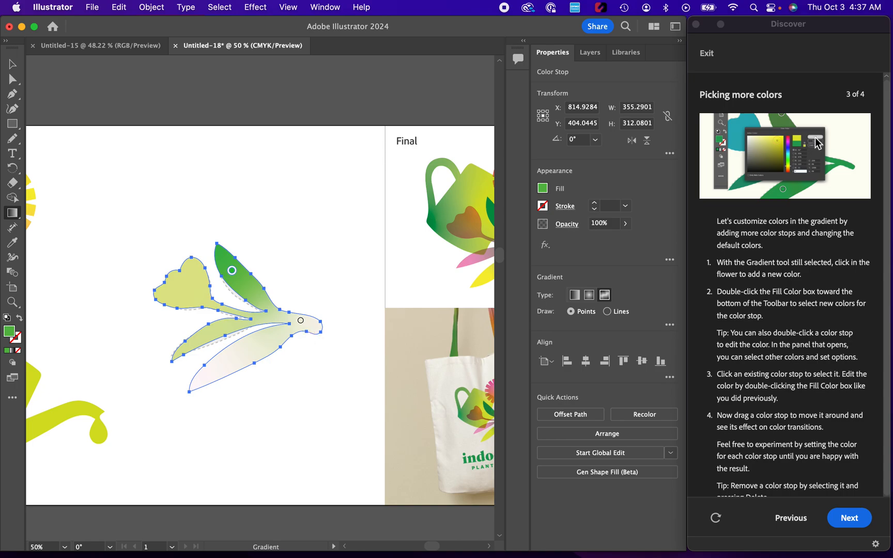
double_click(304, 323)
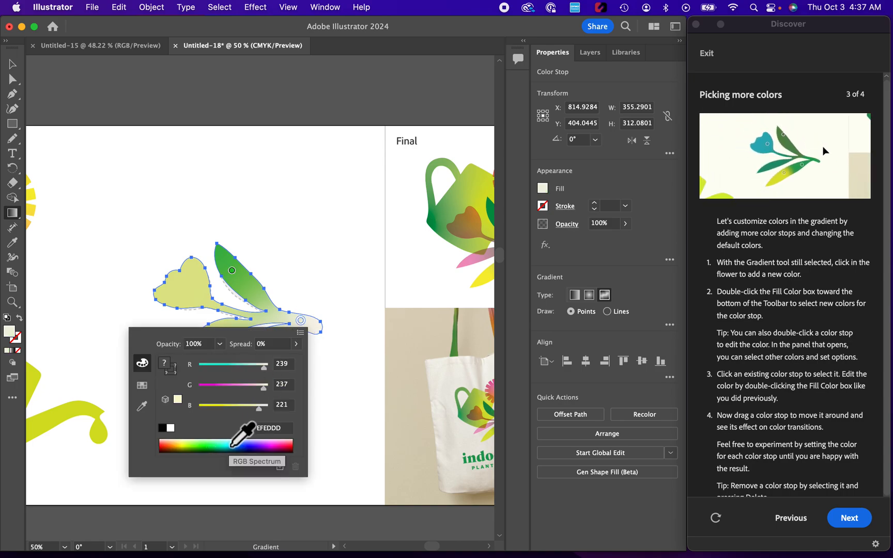
click(233, 444)
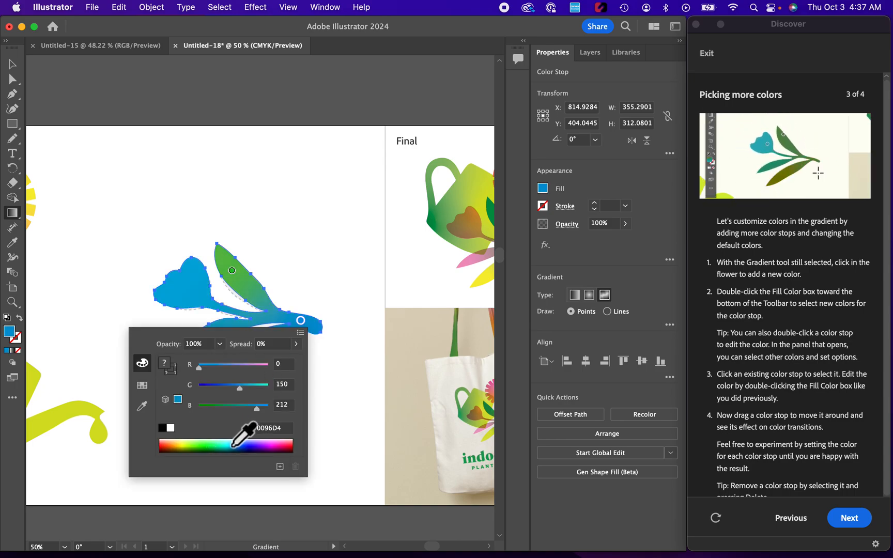
click(326, 268)
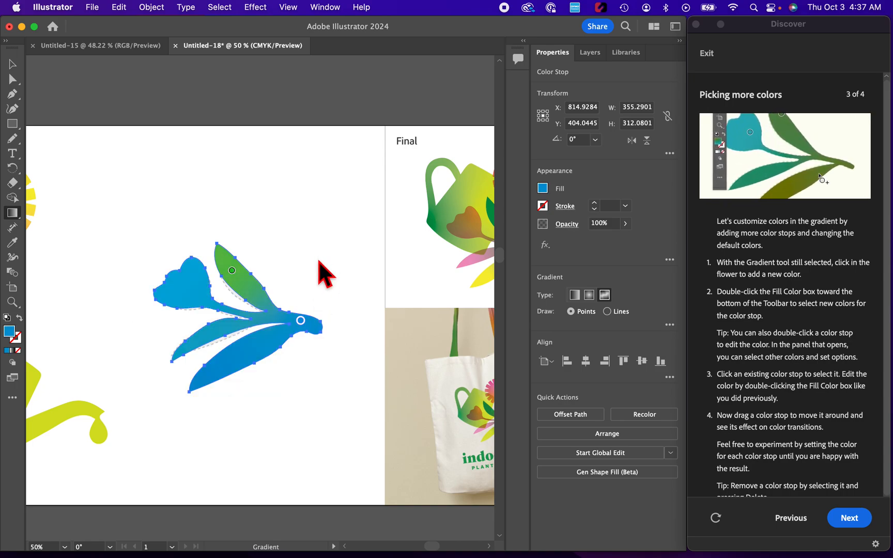
Step: Add a magenta (FF15F9) colour stop in the lowest leaf and a yellow (FFE515) colour stop in the middle leaf
double_click(228, 358)
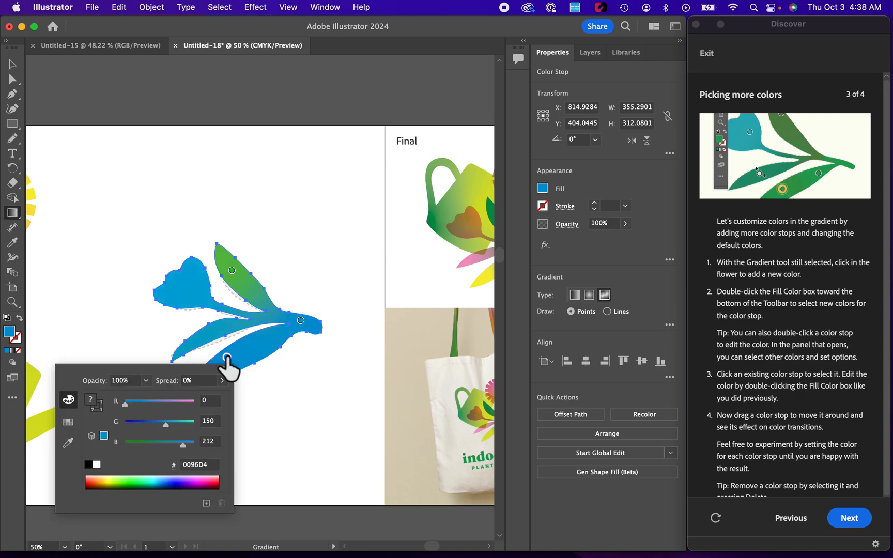
click(198, 480)
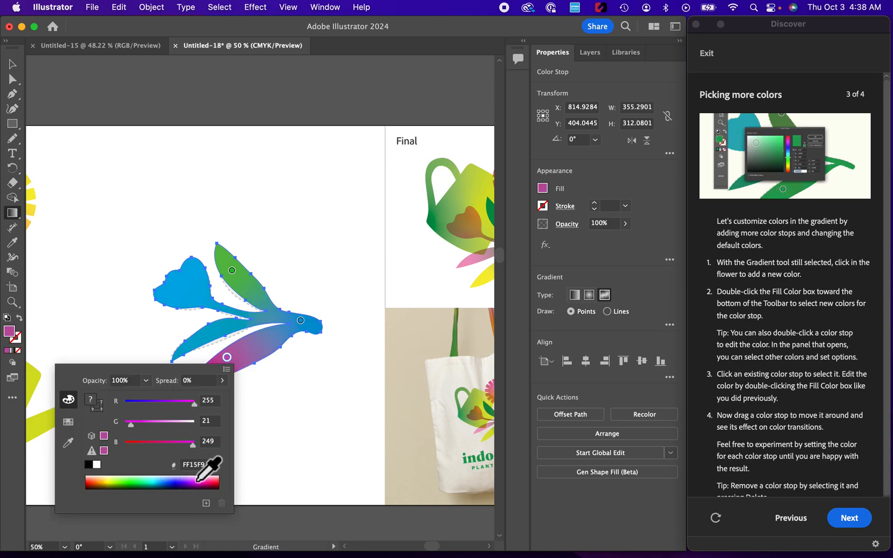
click(305, 388)
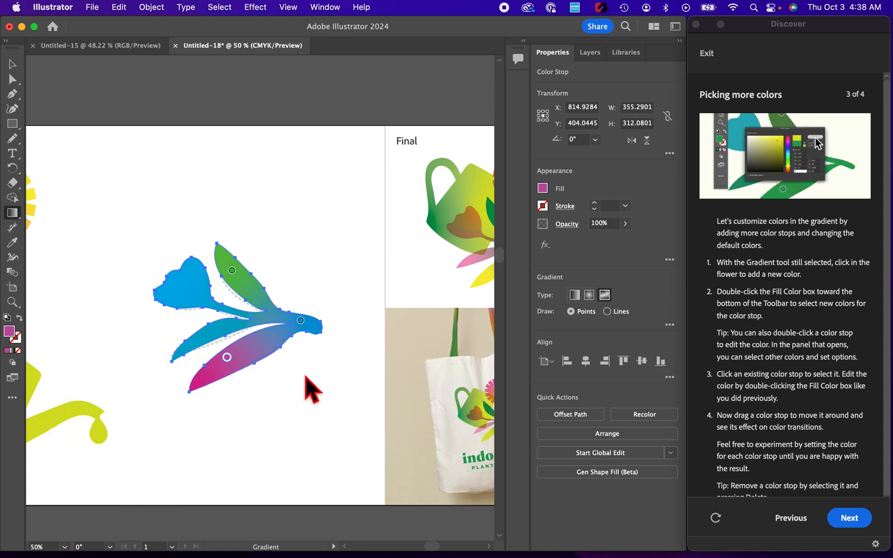
double_click(211, 329)
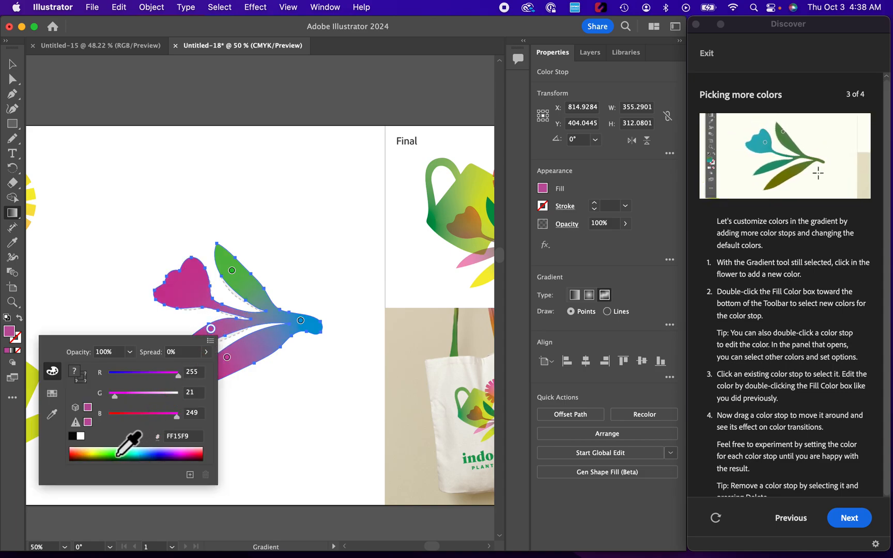
click(89, 452)
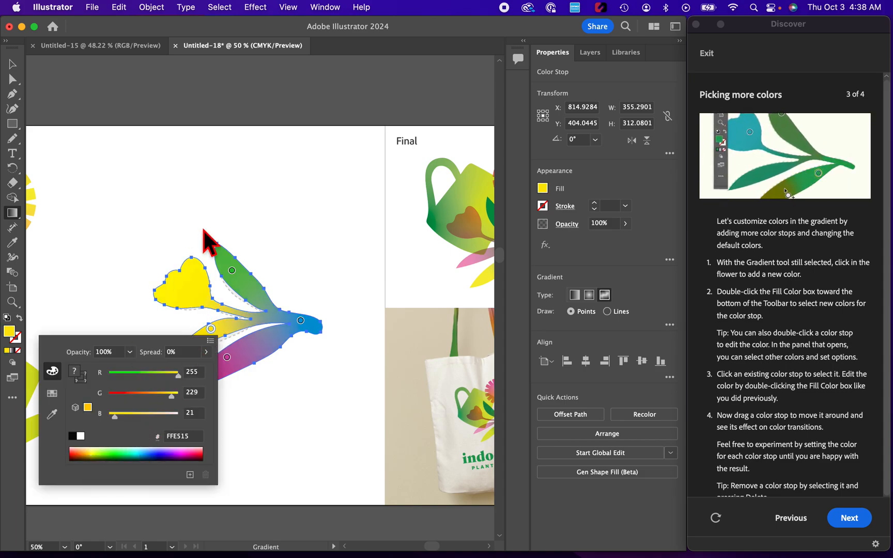
click(276, 212)
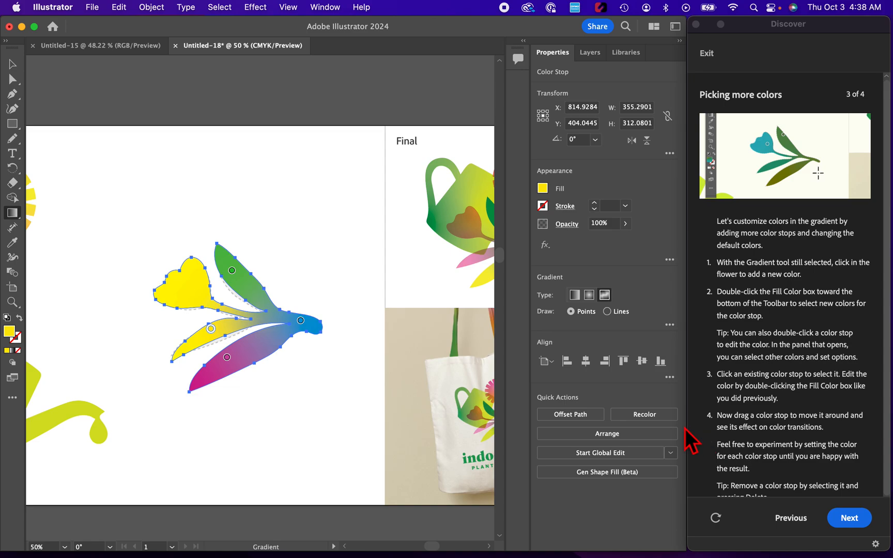
Step: Move the magenta colour stop into the flower head and shift the yellow stop slightly within the middle leaf
drag(227, 357, 190, 284)
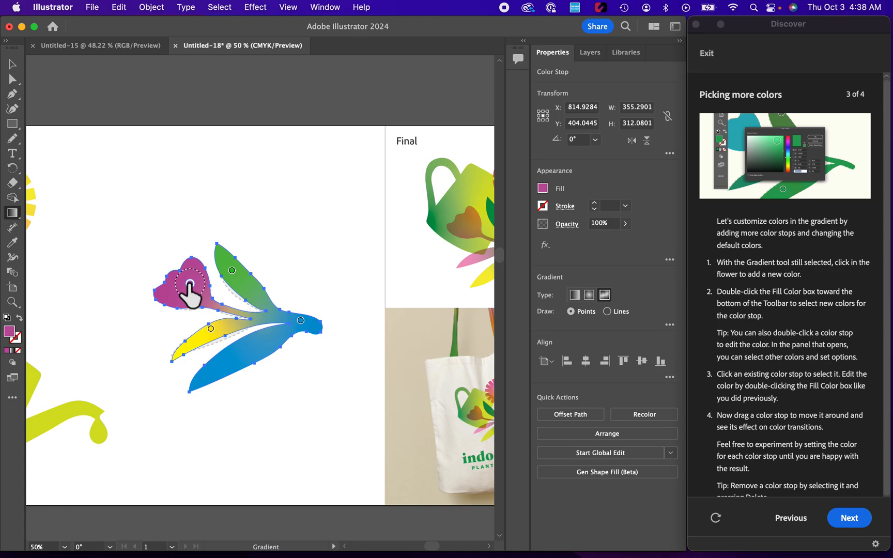
mouse_move(210, 329)
mouse_down()
mouse_move(215, 358)
mouse_move(207, 333)
mouse_up()
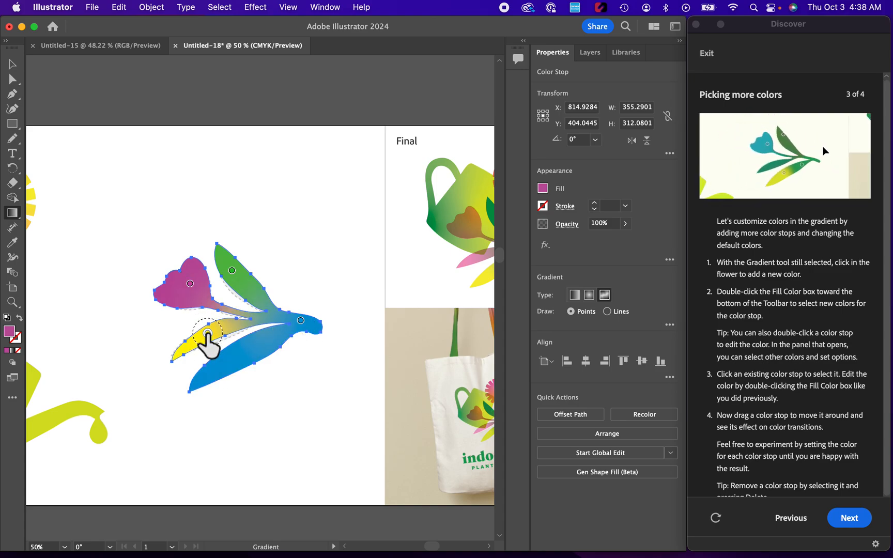
Step: Add a green (00FF89) colour stop in the lowest leaf and continue to the tutorial's "Assembling and blending" part
double_click(248, 351)
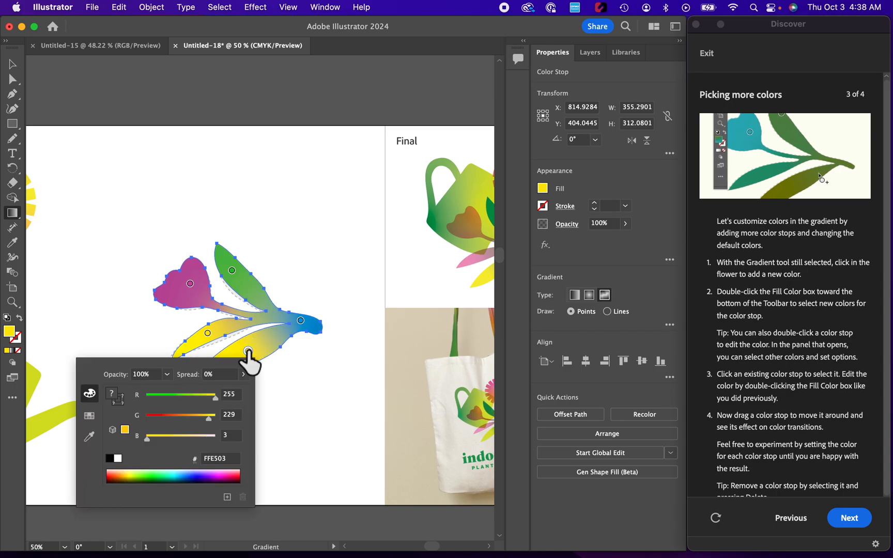
click(163, 476)
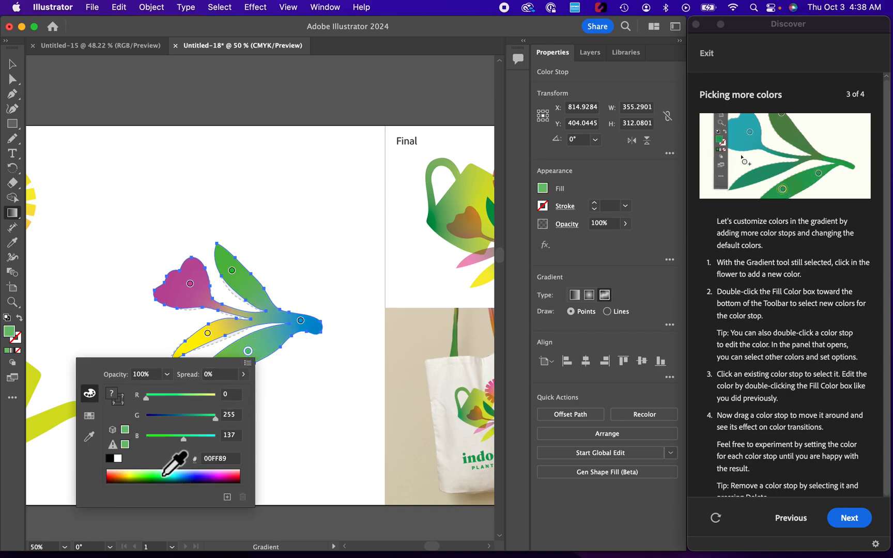
click(343, 382)
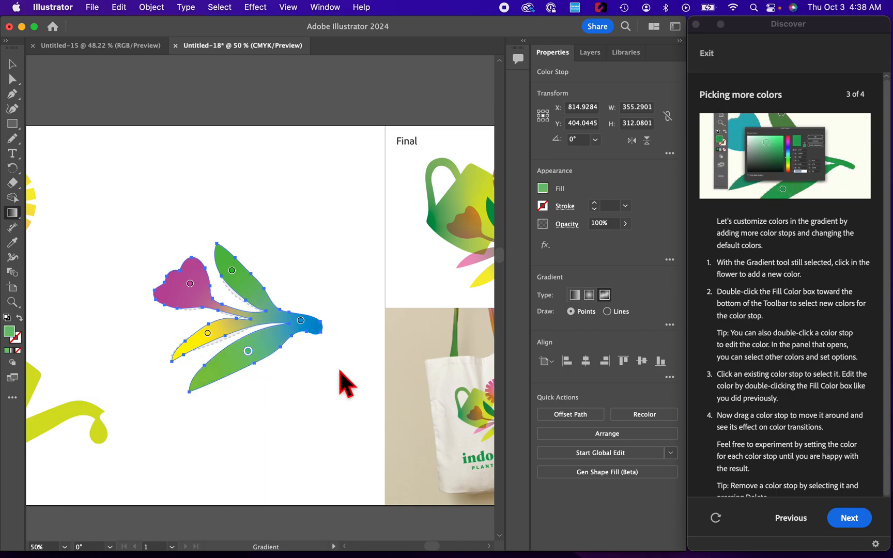
scroll(759, 421, down, 1)
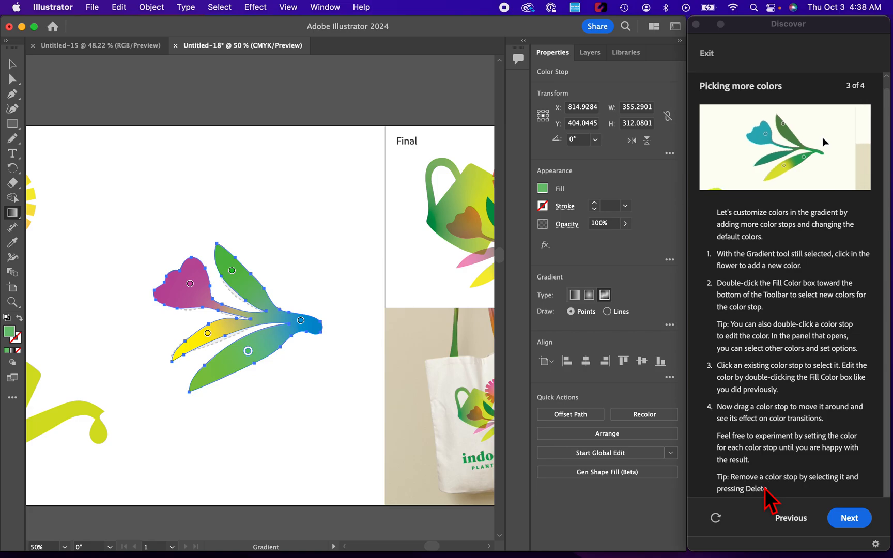
click(851, 516)
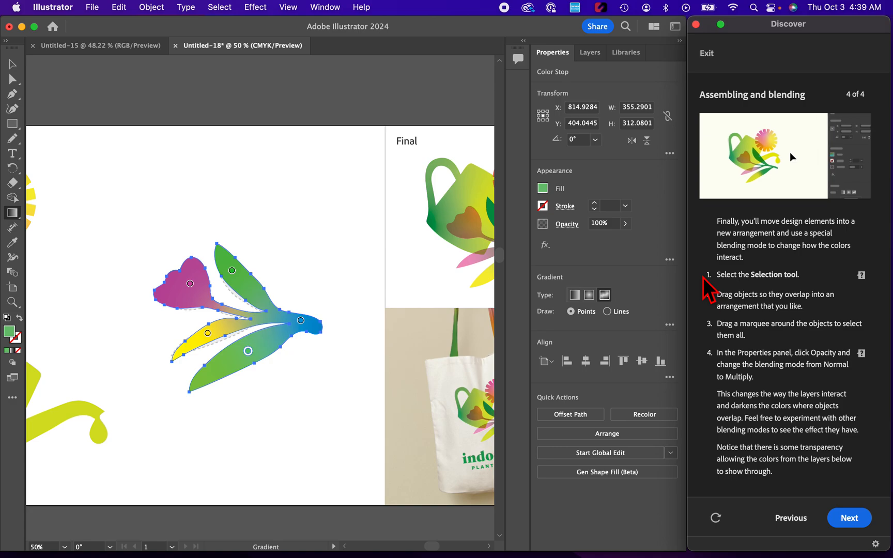
Step: Move the watering can behind the traced flower so they overlap, and place the round flower over the can's upper-right edge
click(12, 64)
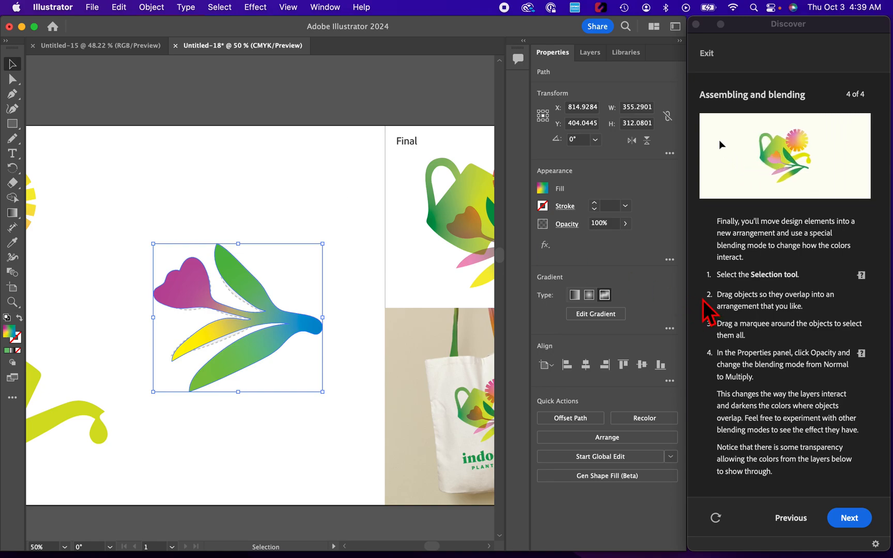
click(224, 157)
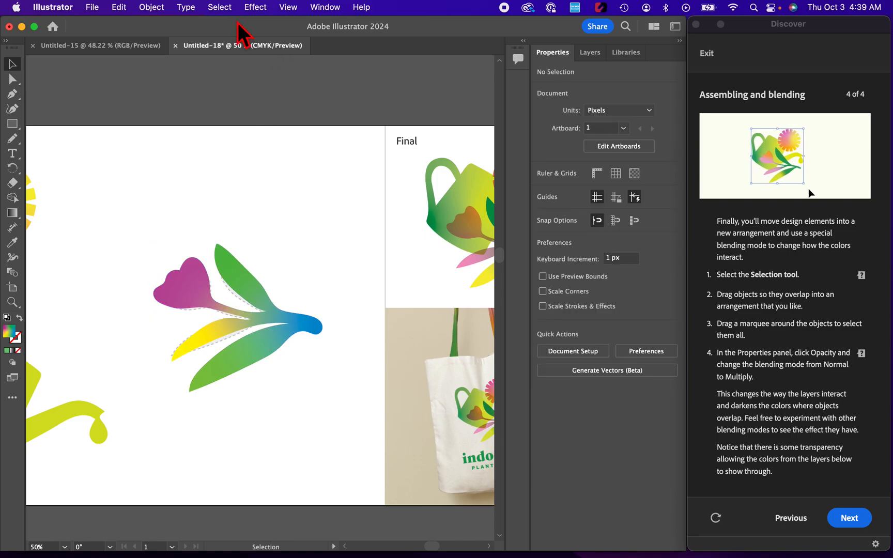
click(291, 10)
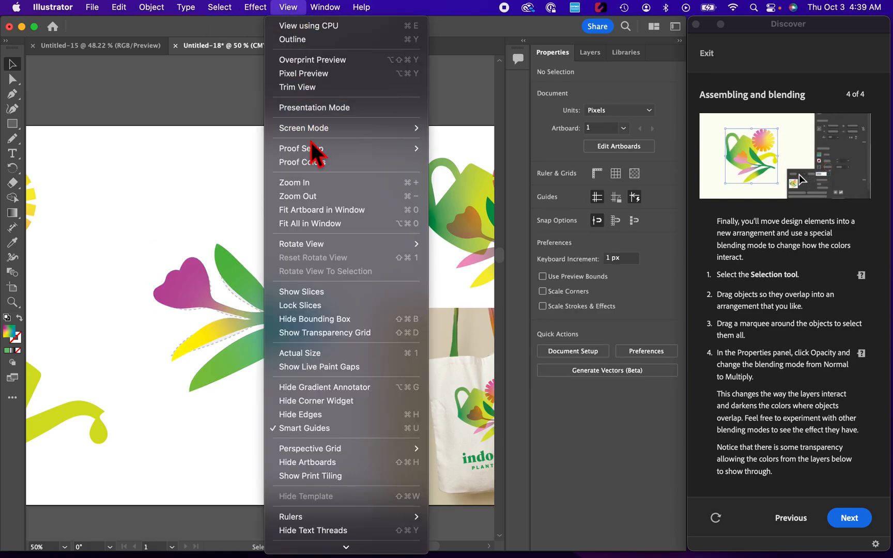
click(297, 224)
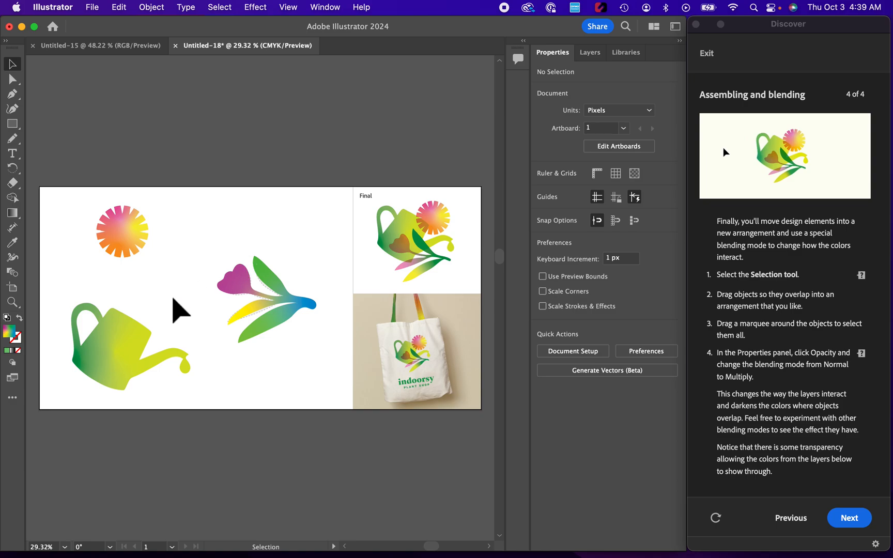
drag(100, 349, 215, 329)
drag(123, 233, 263, 280)
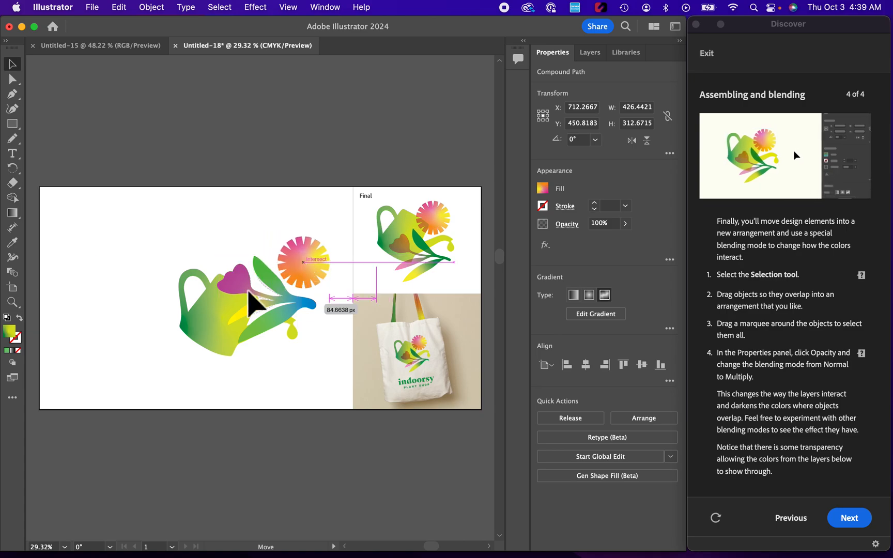
drag(207, 325, 230, 274)
drag(307, 254, 298, 234)
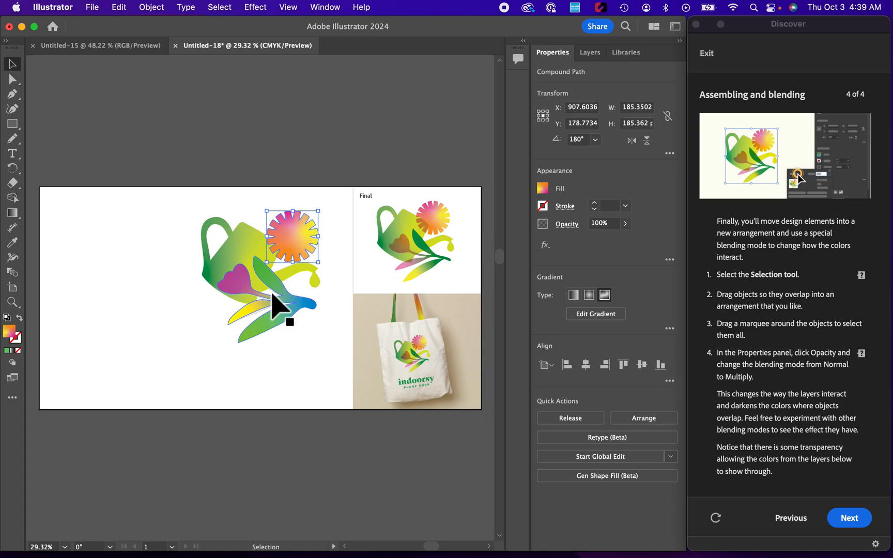
Step: Set the blending mode of the watering can, round flower and traced flower to Multiply
drag(179, 192, 331, 348)
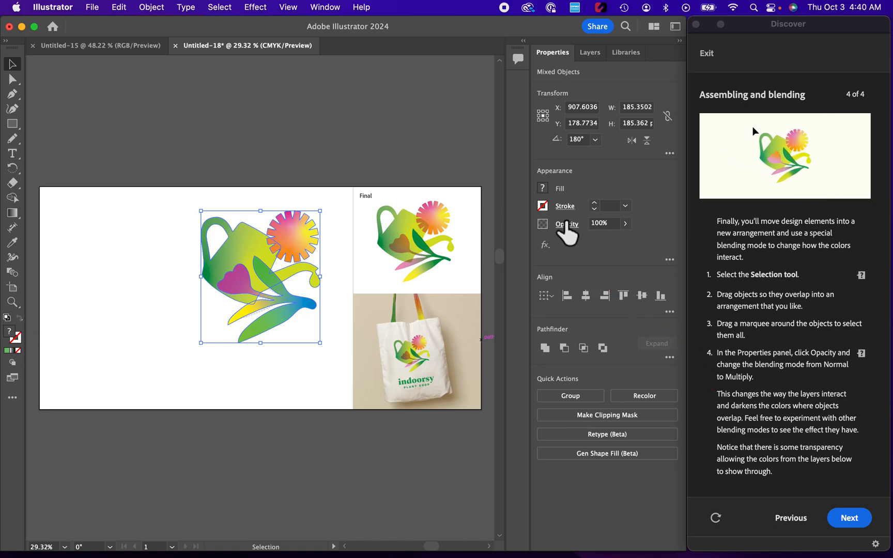
click(566, 223)
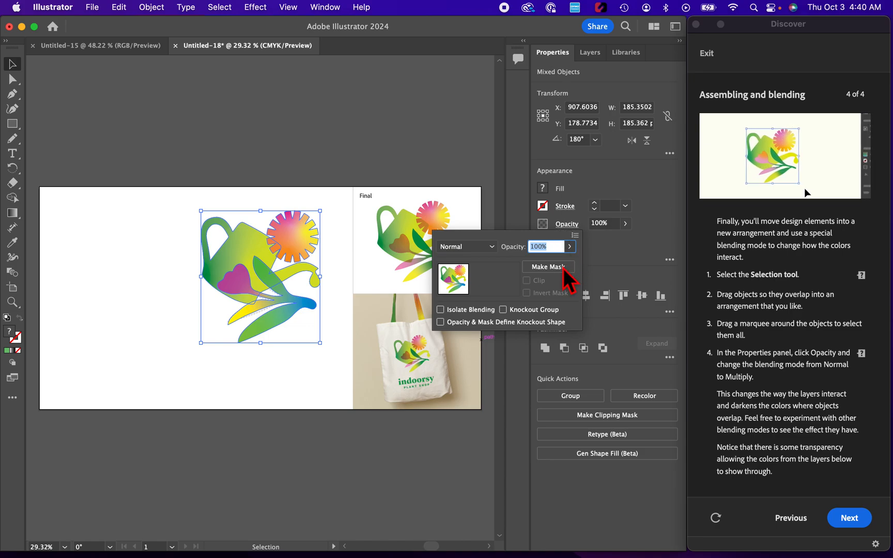
click(493, 247)
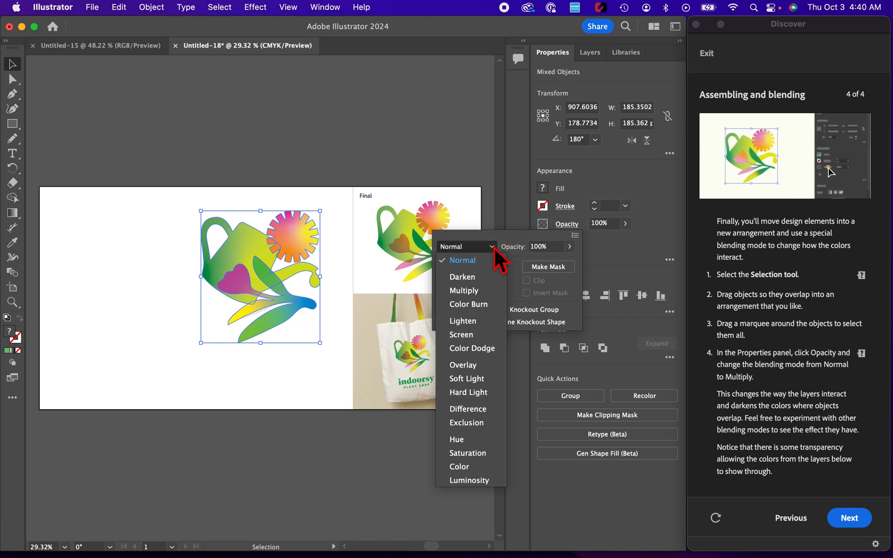
click(474, 291)
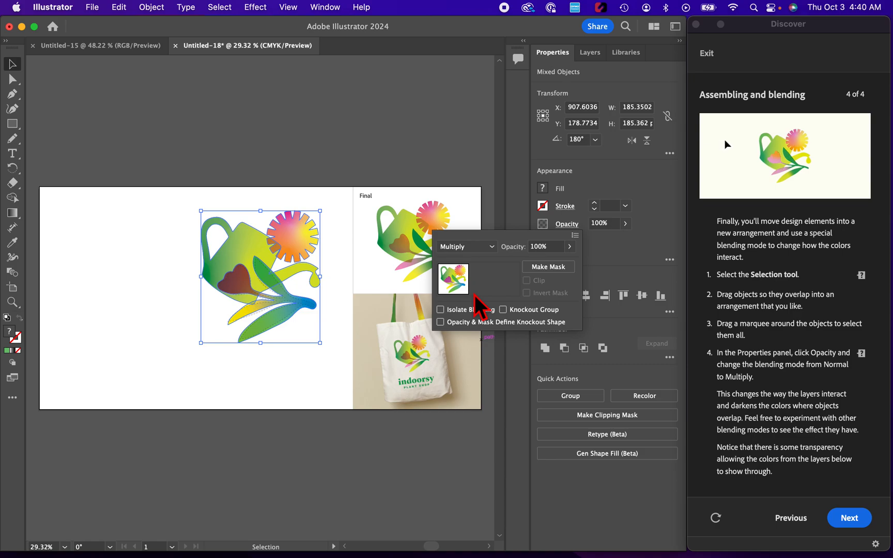
click(709, 405)
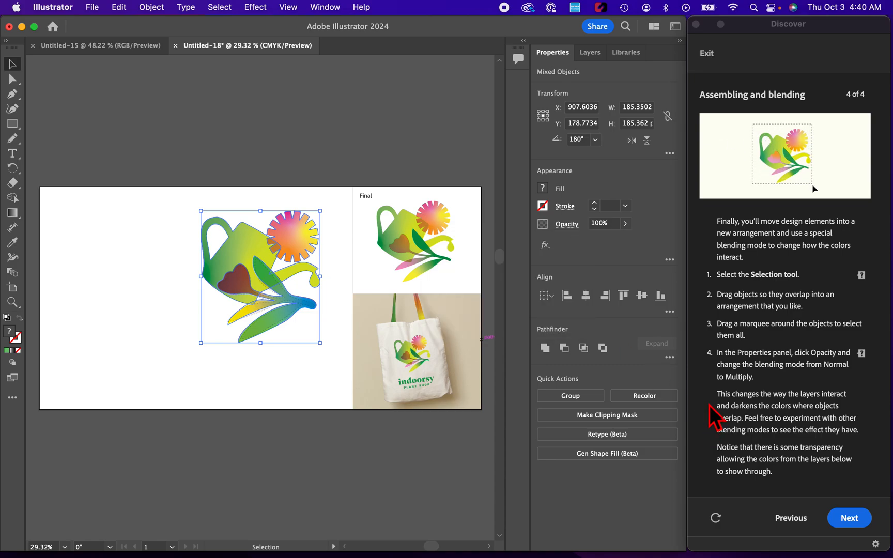
click(343, 205)
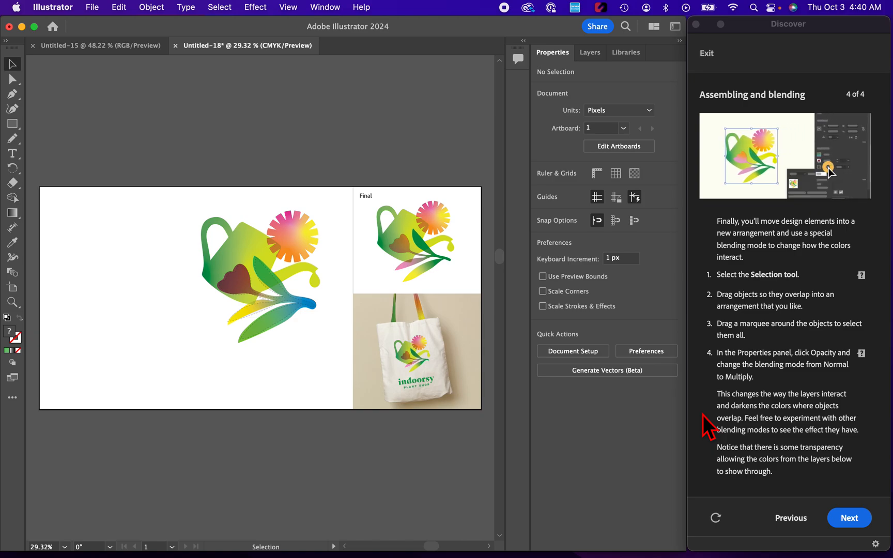
Step: Try the Screen blending mode on all three overlapping logo objects and set it to Hard Light instead
drag(188, 194, 334, 368)
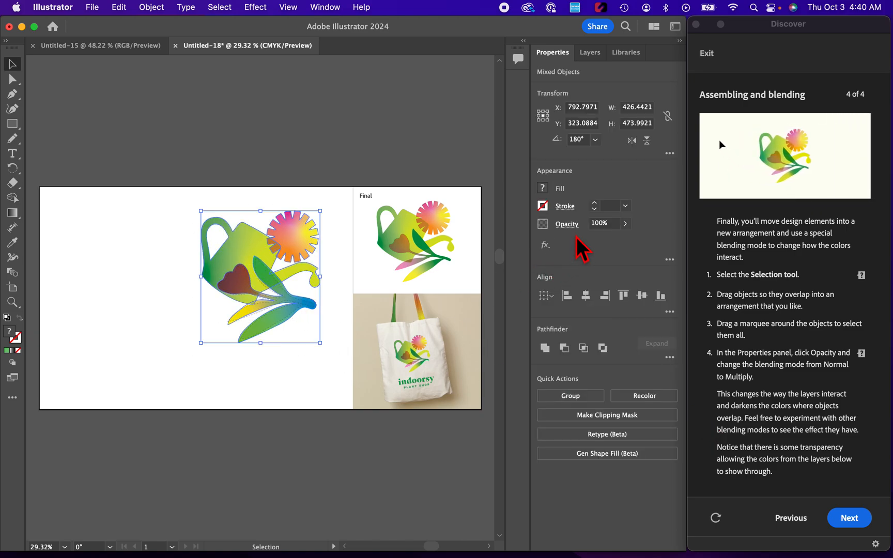
click(568, 225)
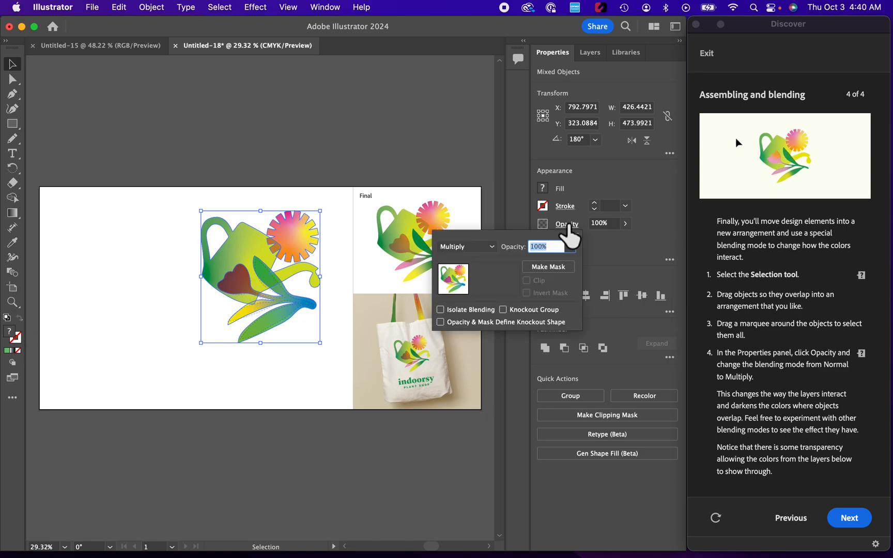
click(491, 248)
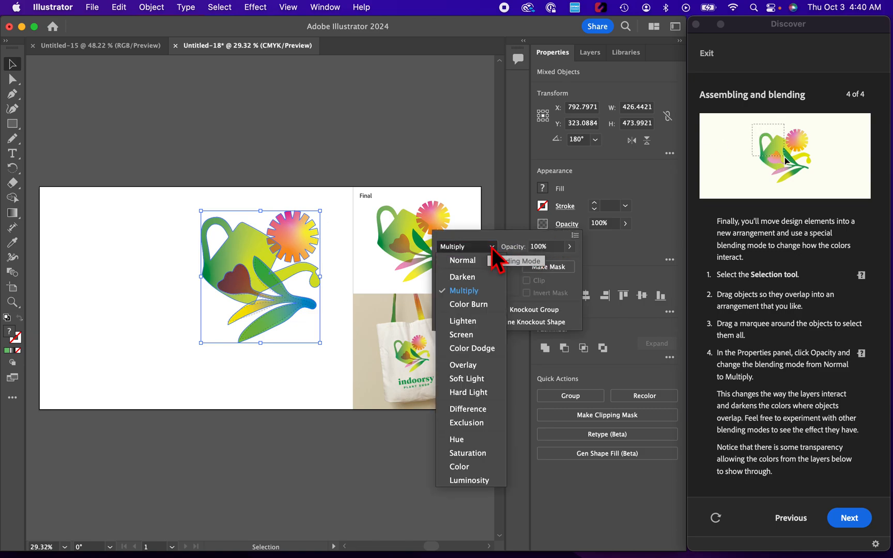
click(470, 339)
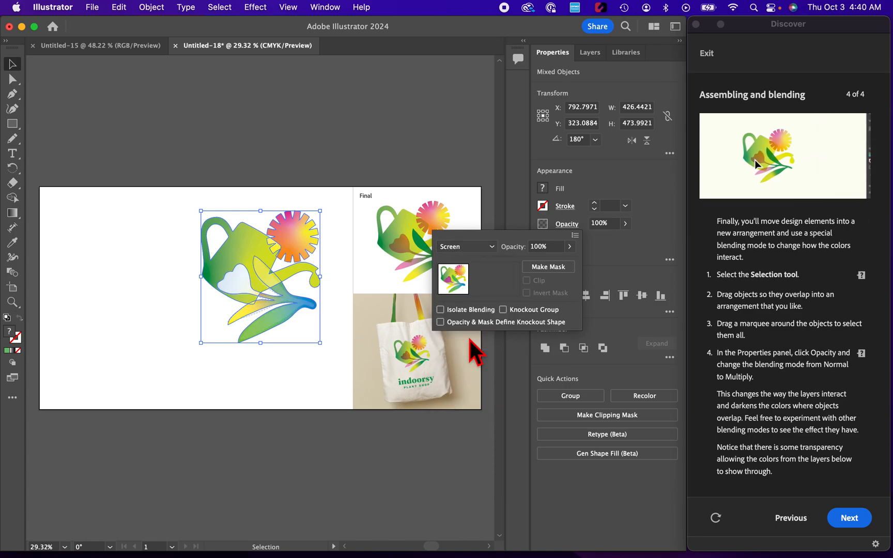
click(491, 246)
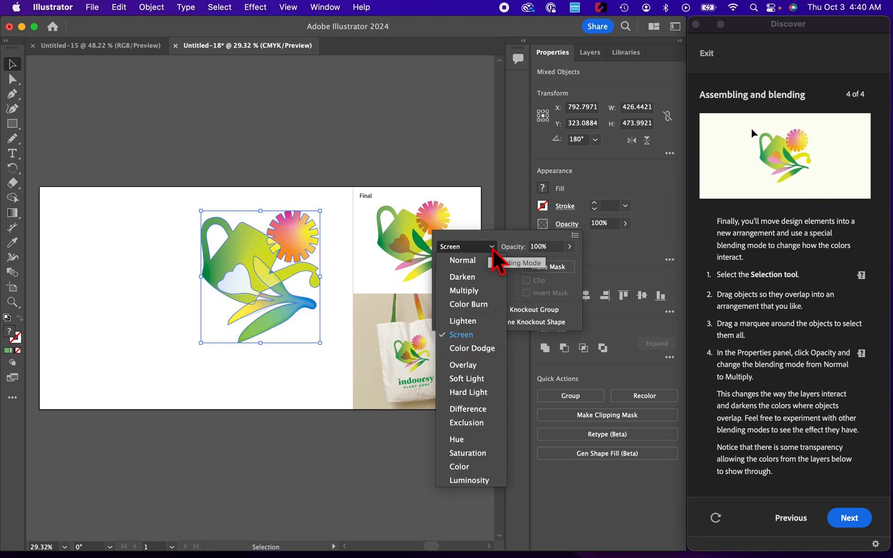
click(474, 393)
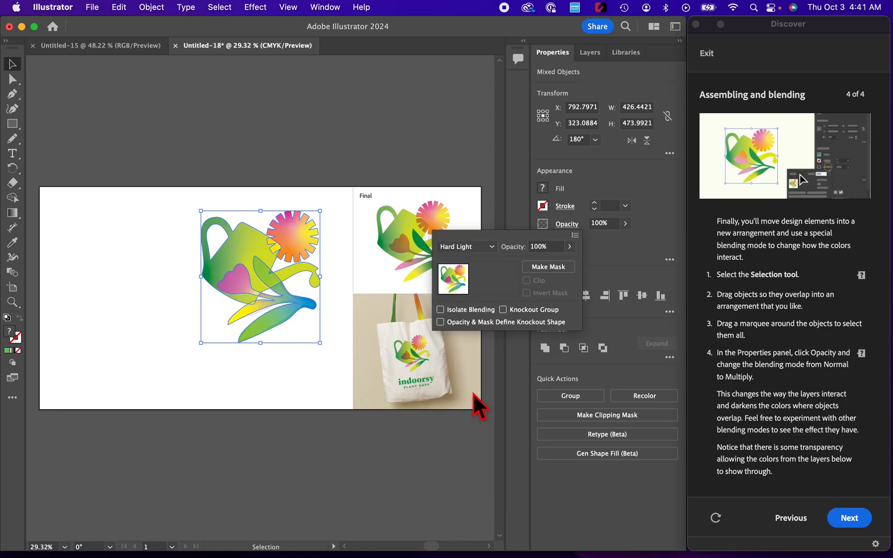
click(315, 370)
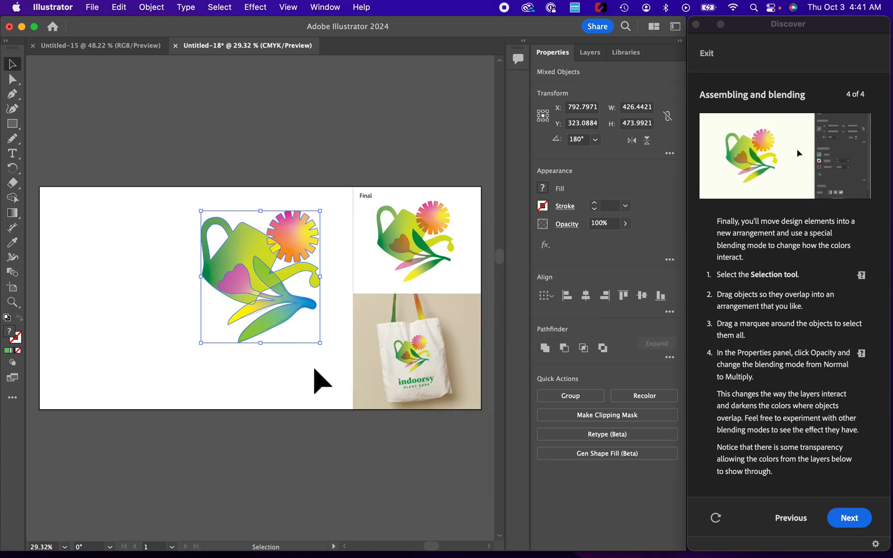
click(315, 370)
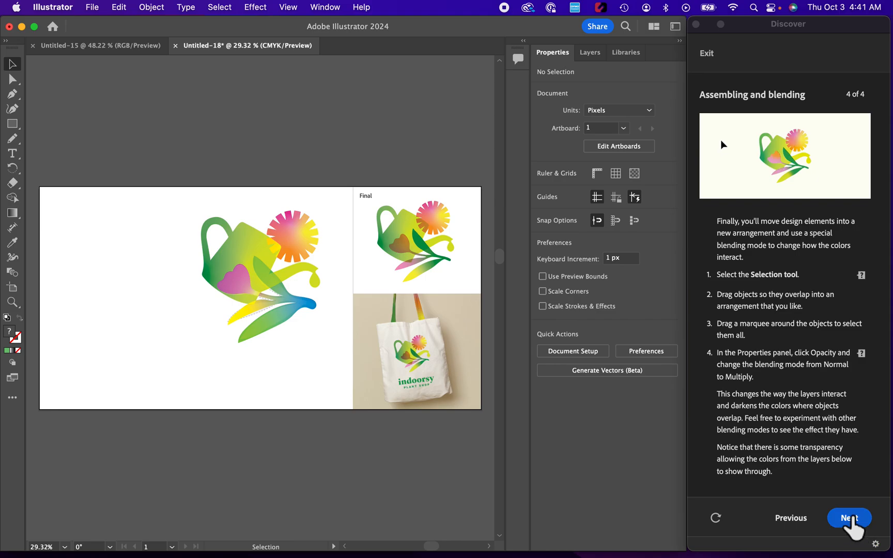